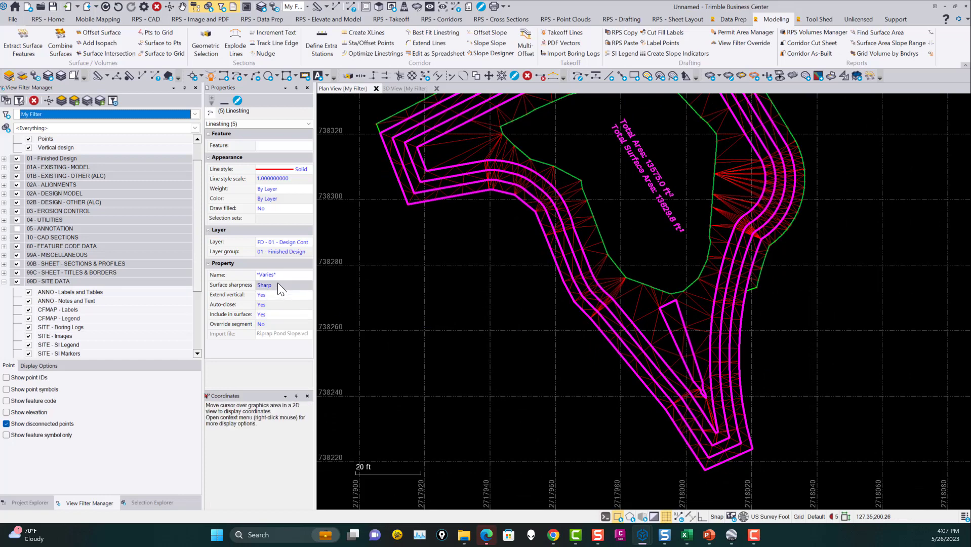
Step: Try the Sharp and texture boundary surface sharpness on the five selected contour linestrings, restore Sharp and clear the selection
left_click(278, 285)
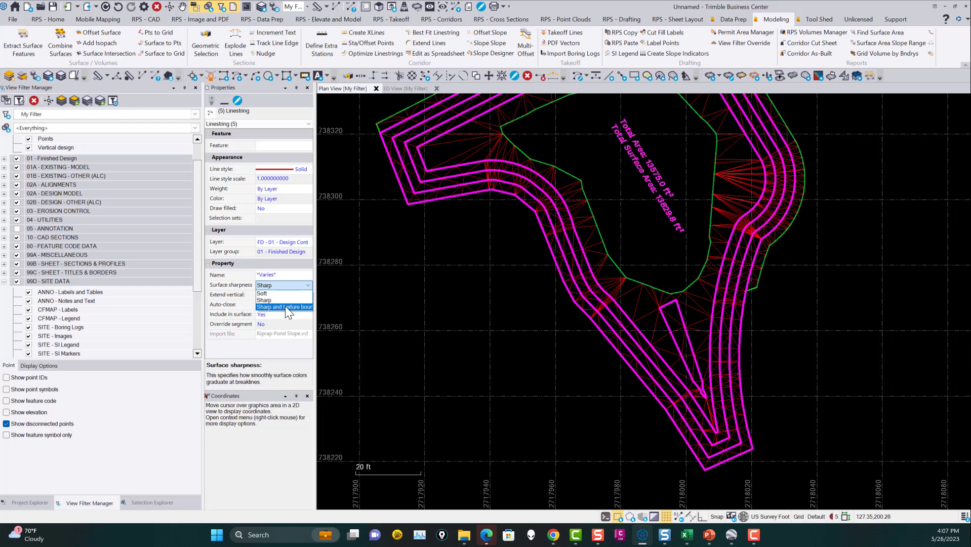
left_click(290, 307)
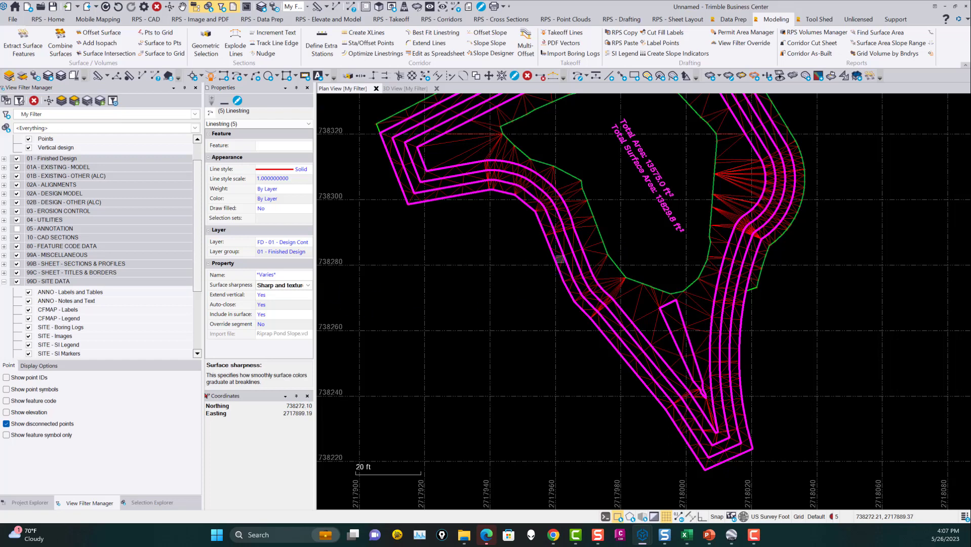
left_click(288, 286)
left_click(281, 302)
left_click(602, 378)
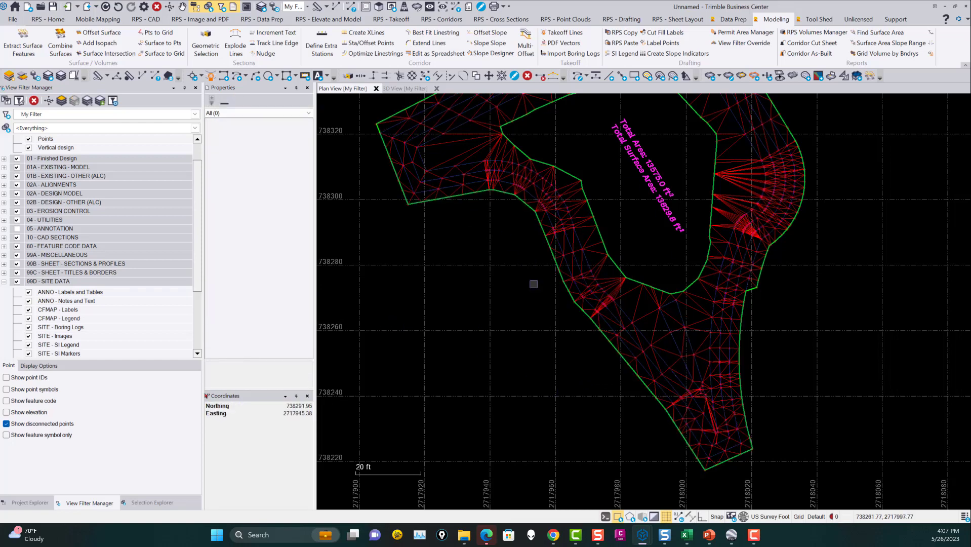
Step: Find the surface area of Detention Basin 2 at a point in its triangulated ring, expanding to Only Texture Edges
scroll(534, 284, "down", 2)
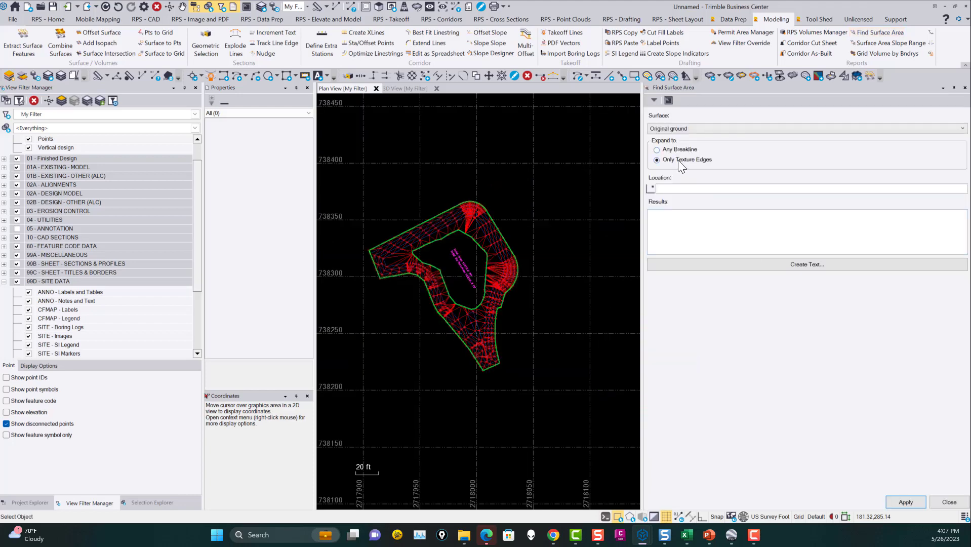
left_click(672, 189)
left_click(492, 243)
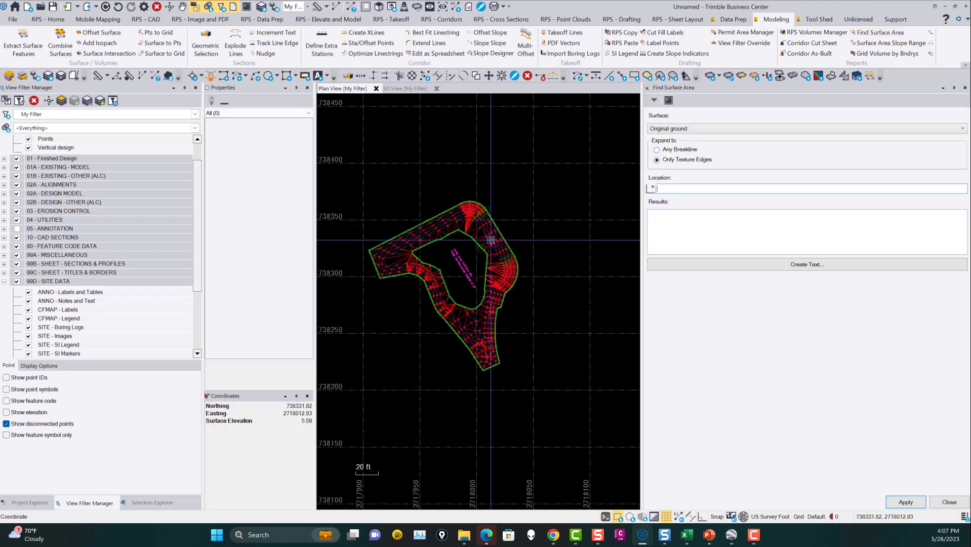
left_click(682, 126)
left_click(673, 165)
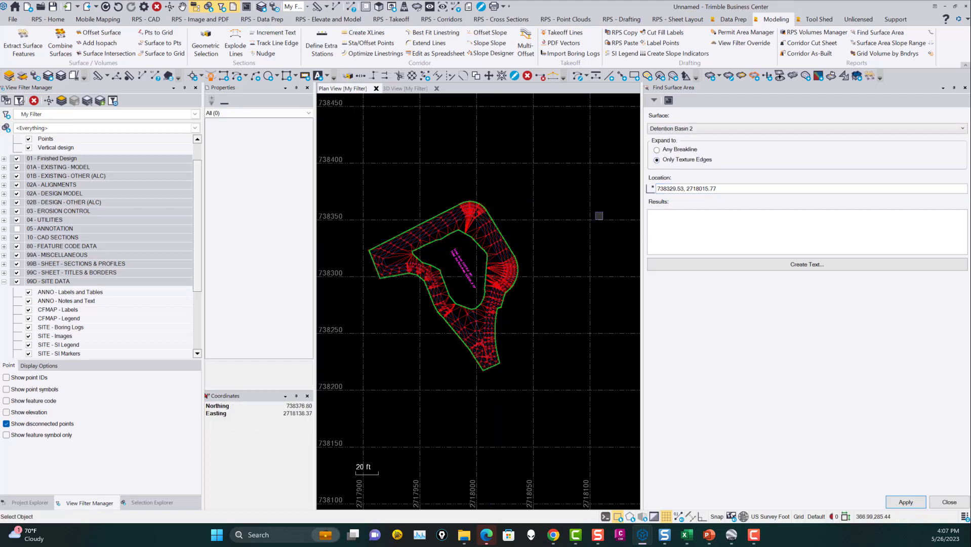
left_click(501, 257)
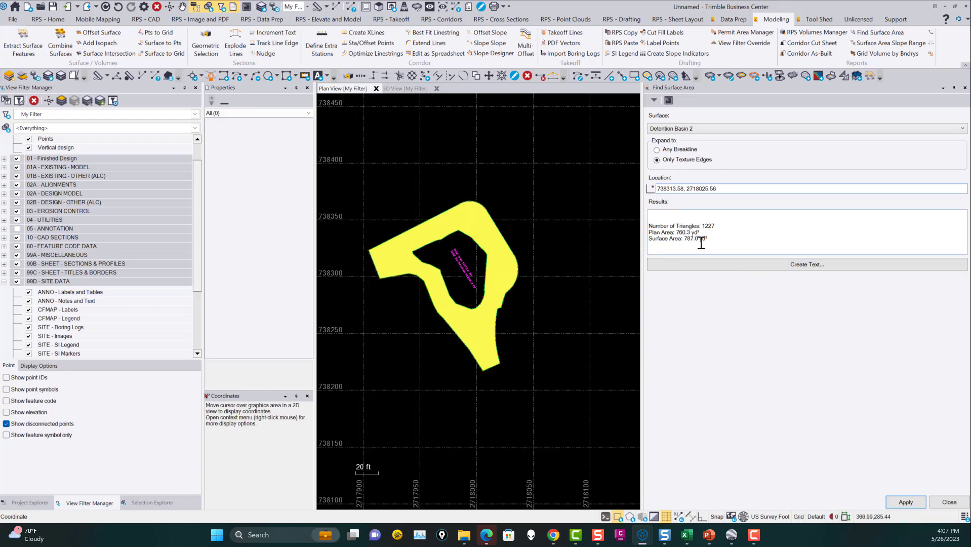
Step: Create a Standard-style text label with the plan and surface area results on an annotation layer in the plan view
left_click(728, 265)
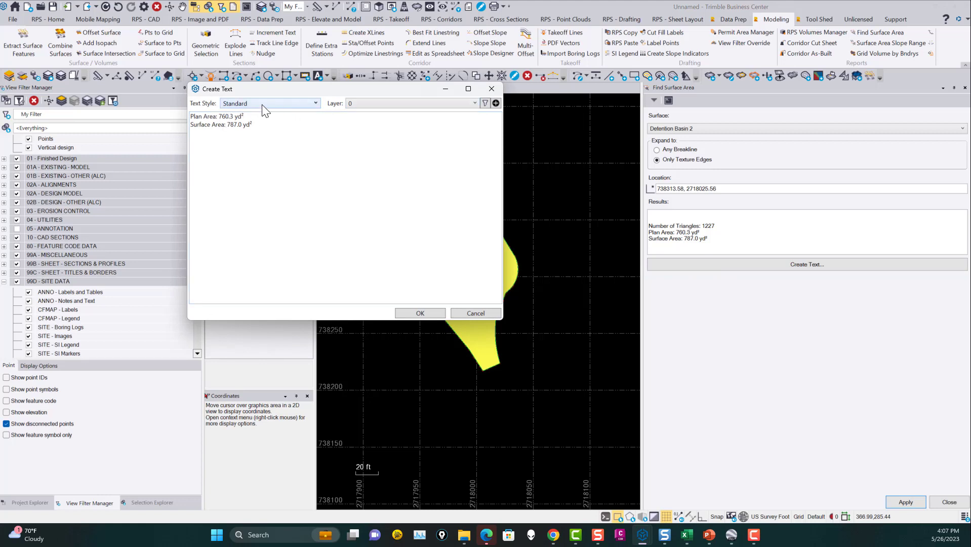
left_click(390, 104)
left_click(396, 125)
left_click(421, 314)
middle_click_drag(519, 286, 456, 282)
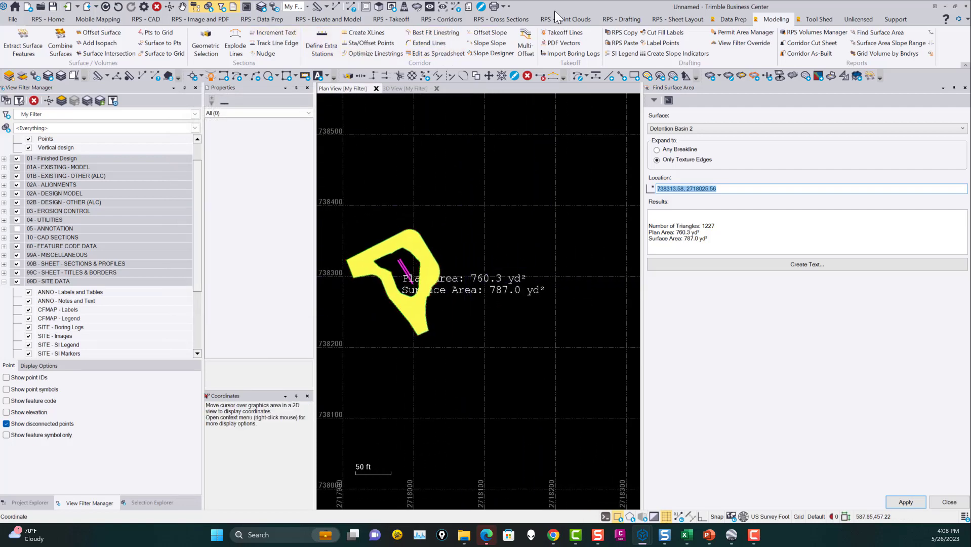
Step: Add a leader line with no arrow to the area text and place the label outside the basin to its northeast
left_click(623, 19)
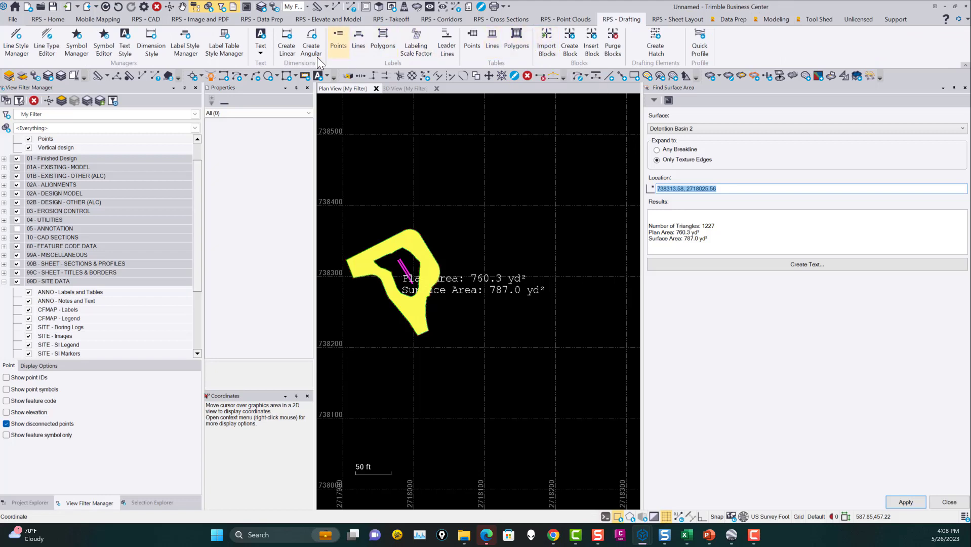
left_click(447, 46)
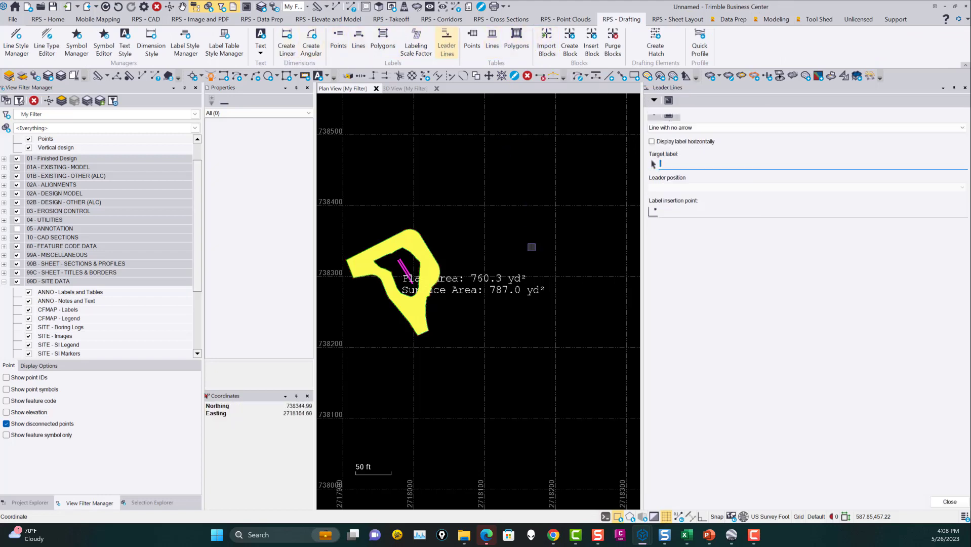
left_click(458, 296)
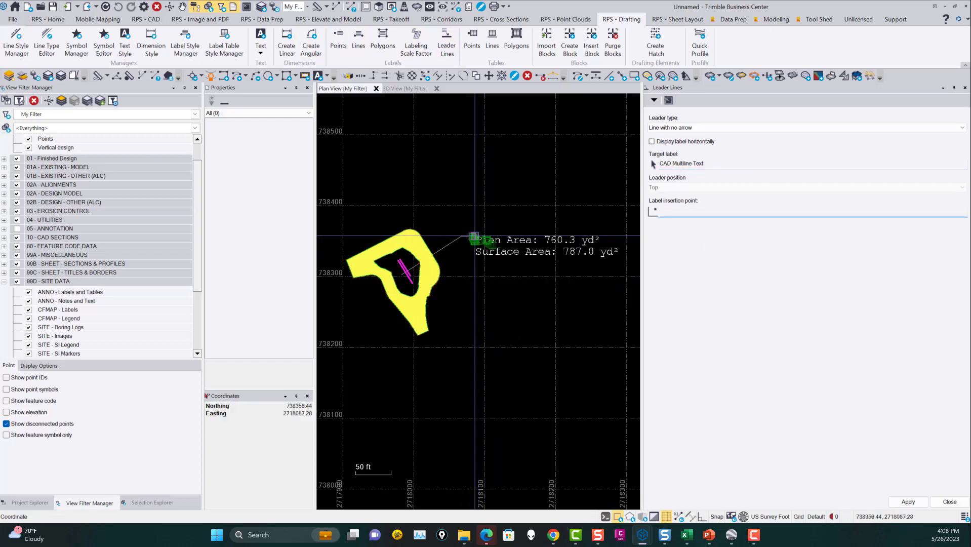
left_click(471, 236)
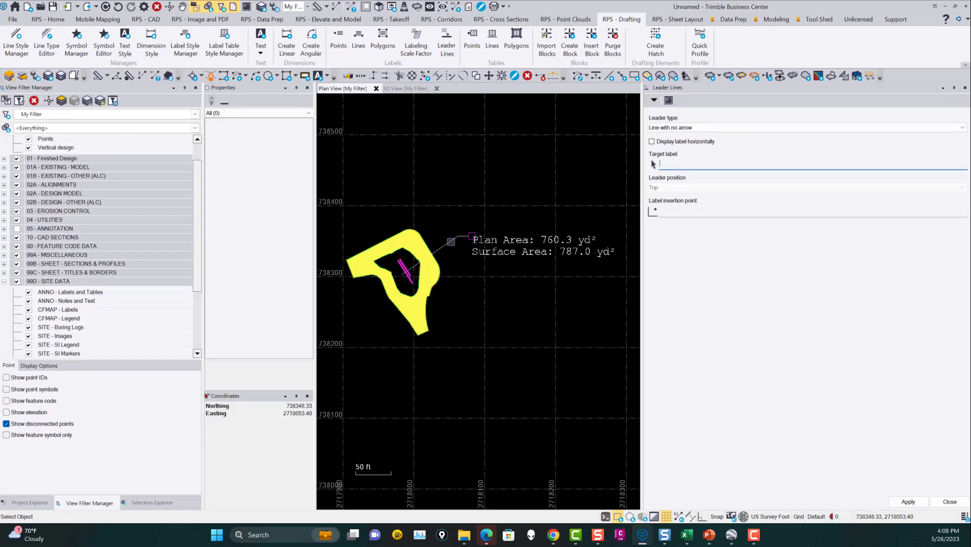
Step: Move the leader's basin end onto the northeast inner edge of the ring, and close the Leader Lines and Find Surface Area commands
left_click(409, 278)
left_click(401, 275)
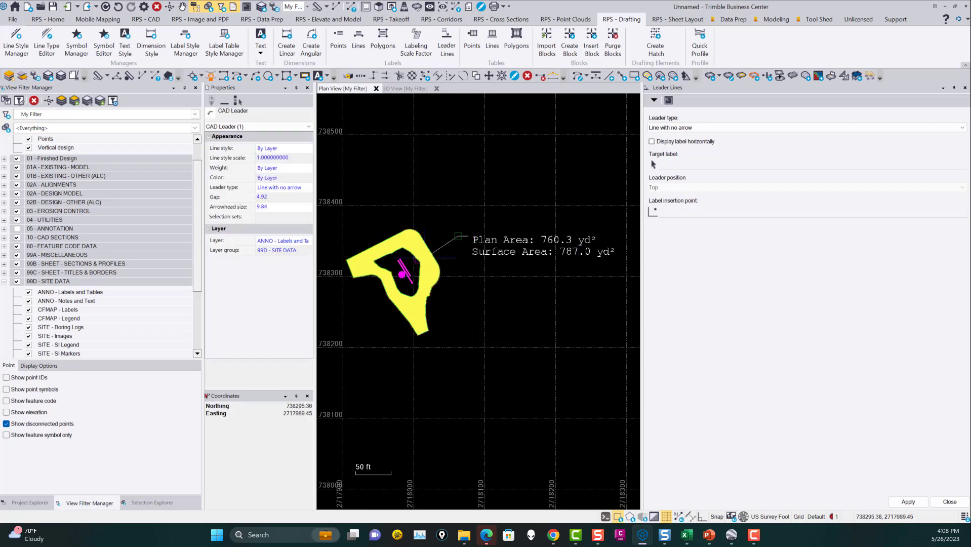
left_click(418, 260)
left_click(418, 260)
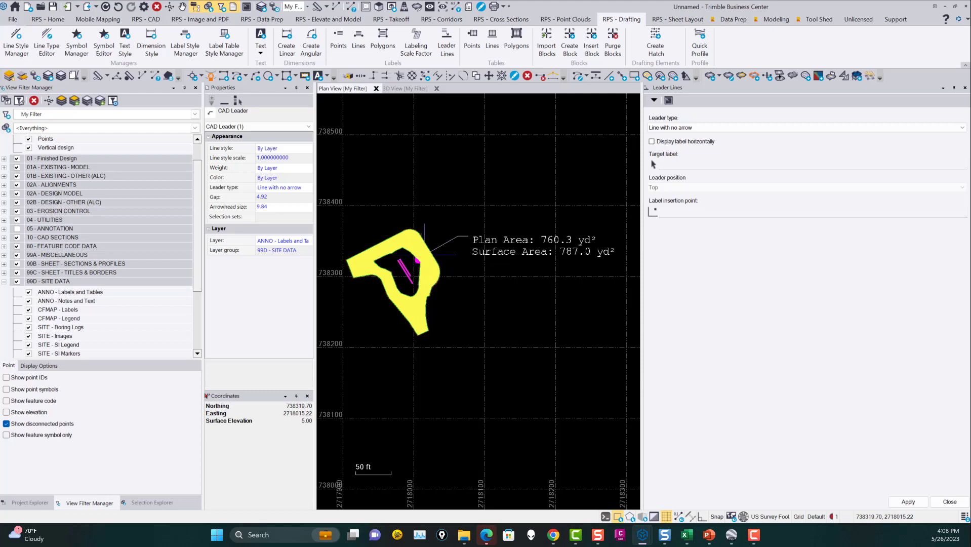
left_click(425, 255)
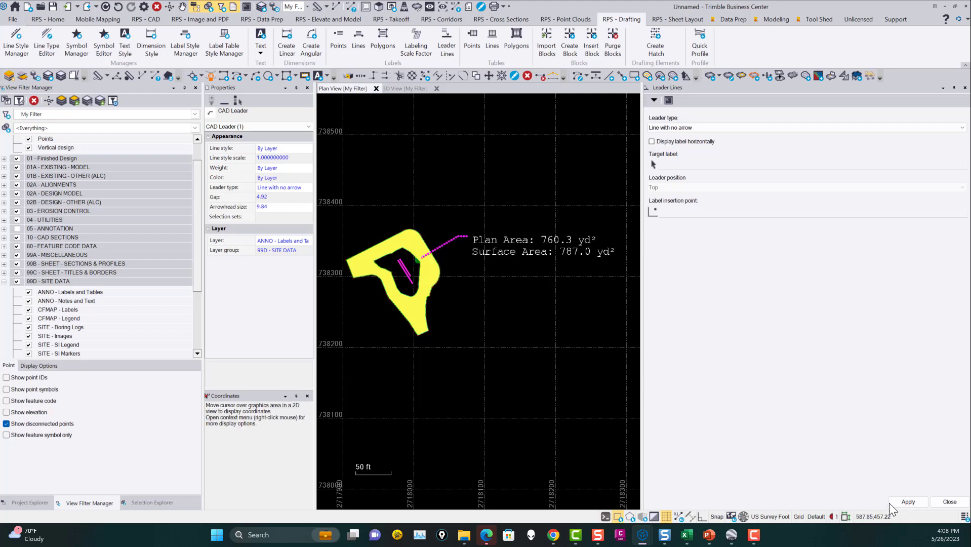
left_click(947, 502)
left_click(587, 344)
scroll(437, 260, "up", 4)
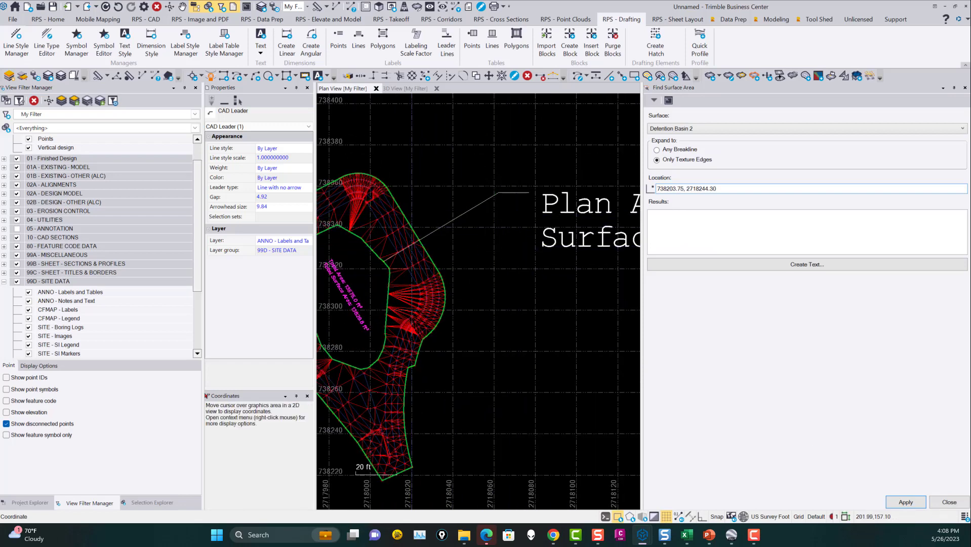
left_click(949, 501)
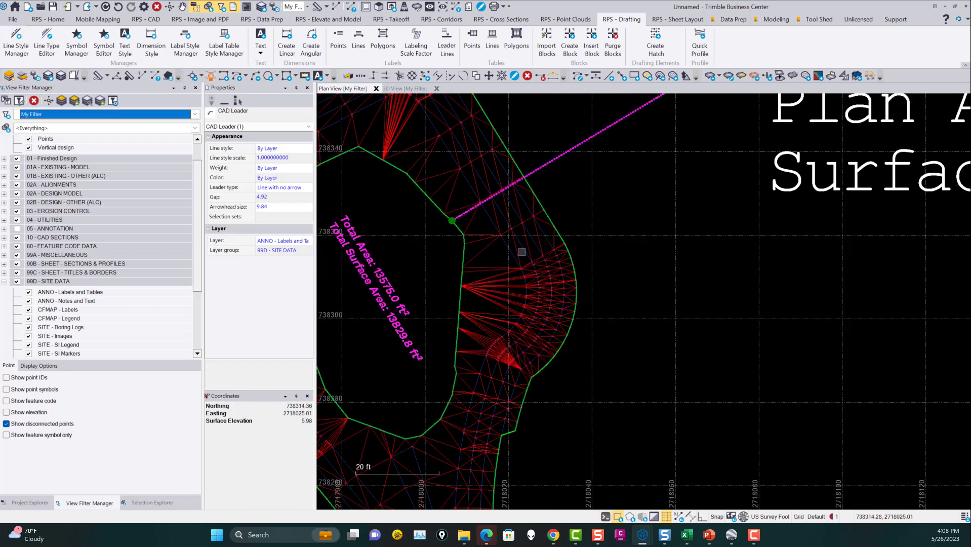
Step: Set the surface sharpness of the CONTOURS MAJOR linestring to Sharp and texture boundary
left_click(536, 238)
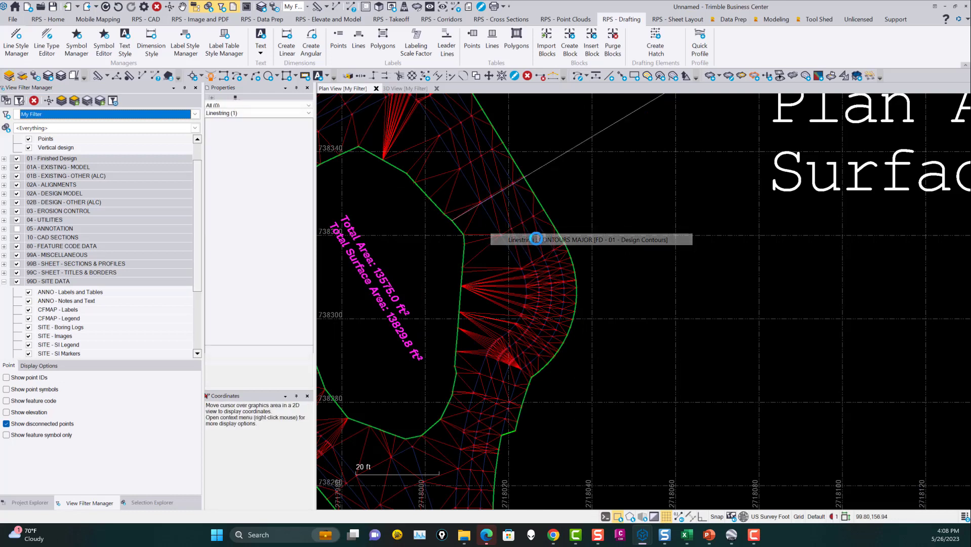
left_click(277, 288)
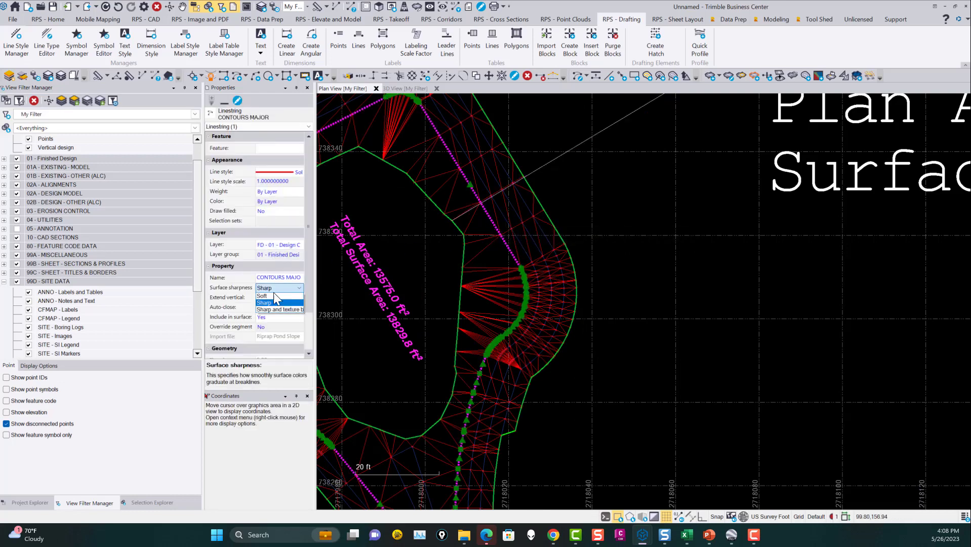
left_click(279, 309)
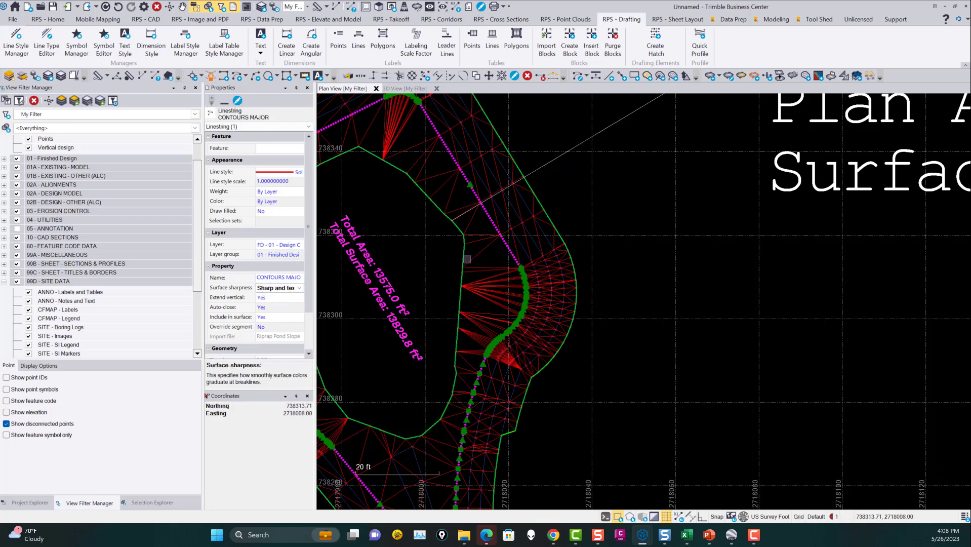
Step: Find the Detention Basin 2 surface area between the inner boundary and the major contour, expanding to Only Texture Edges
left_click(817, 19)
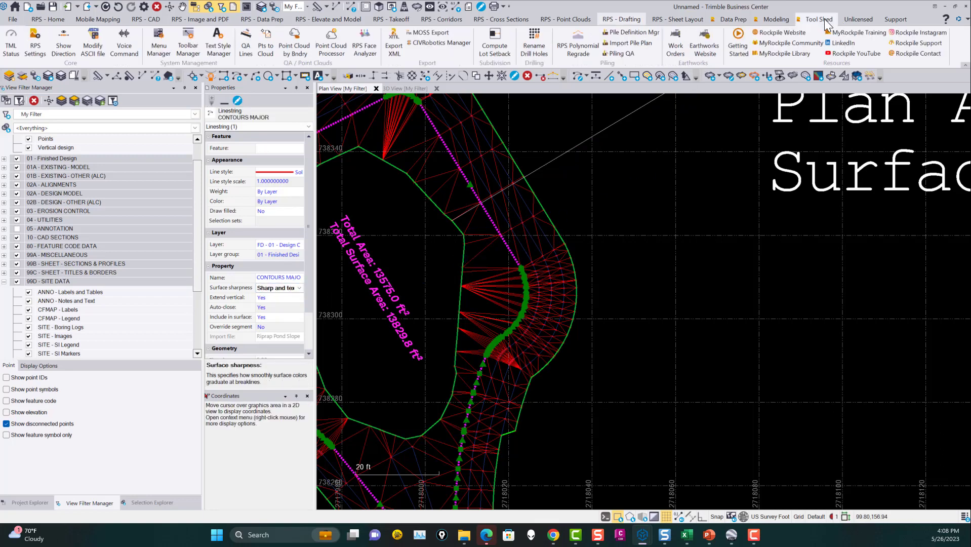
left_click(782, 20)
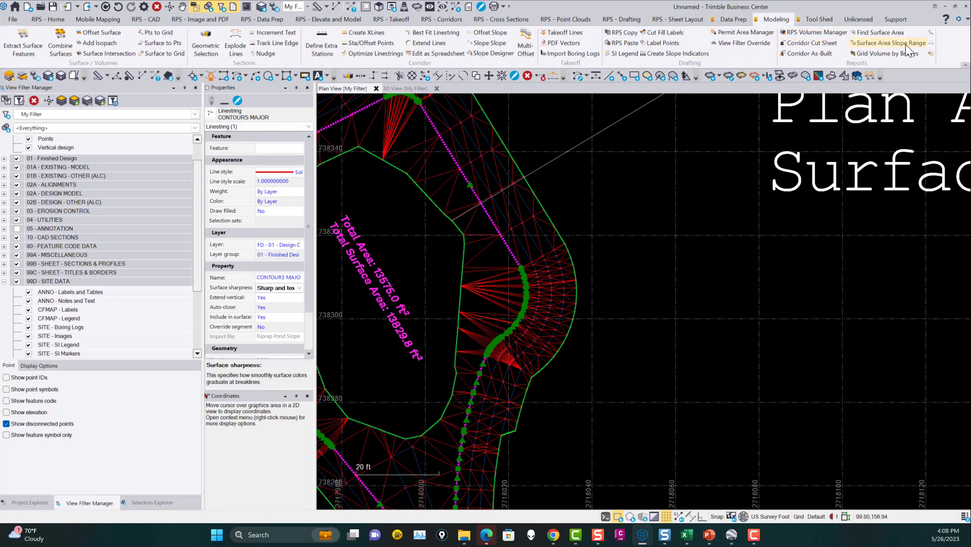
left_click(883, 33)
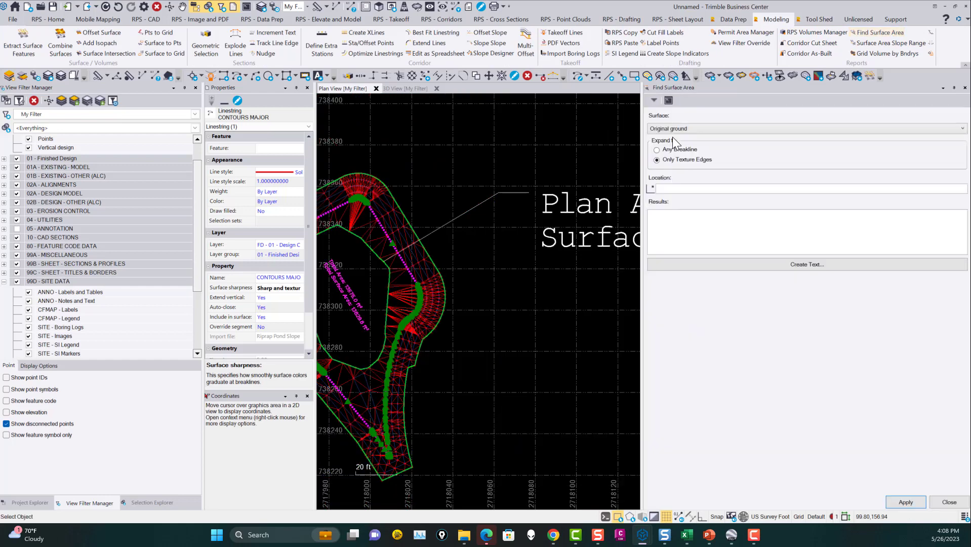
left_click(668, 130)
left_click(683, 161)
left_click(685, 187)
scroll(403, 284, "up", 3)
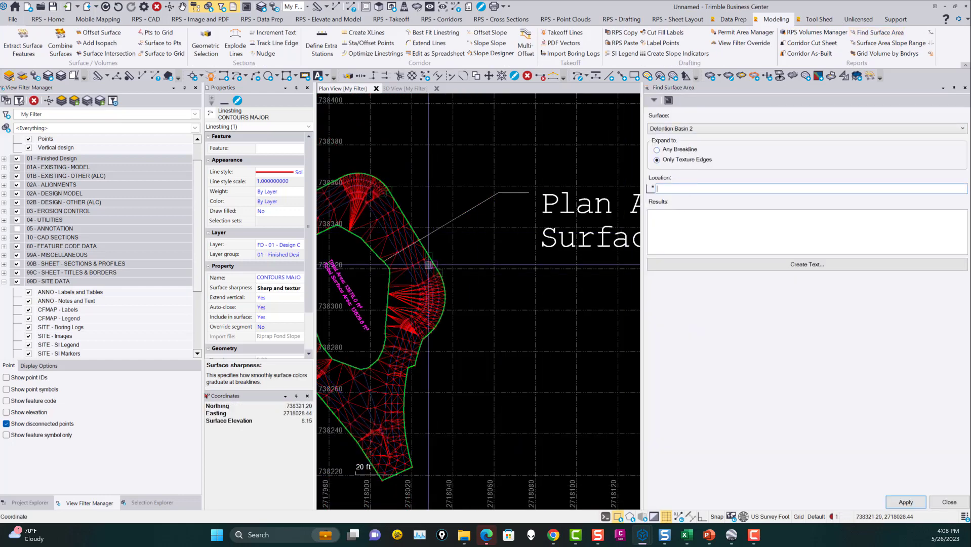
left_click(391, 283)
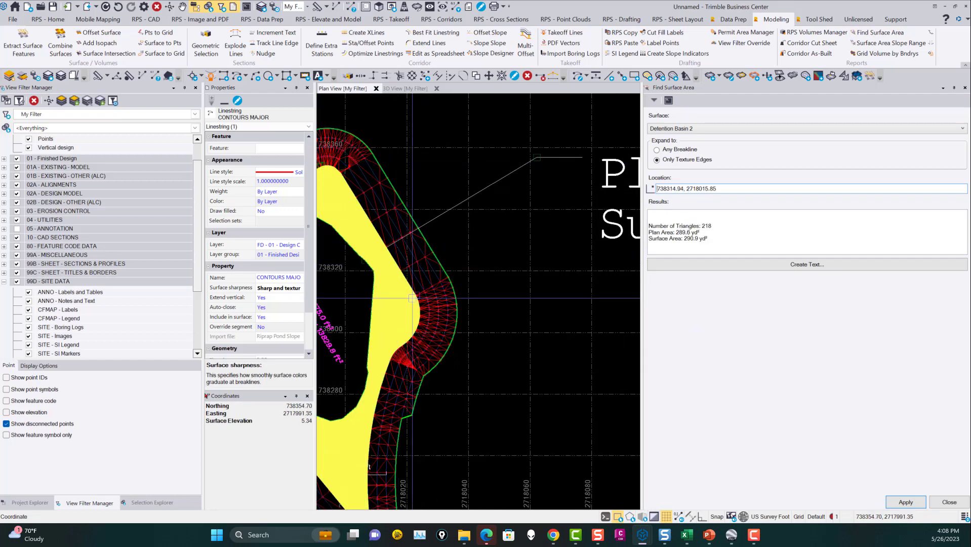
middle_click_drag(411, 267, 525, 213)
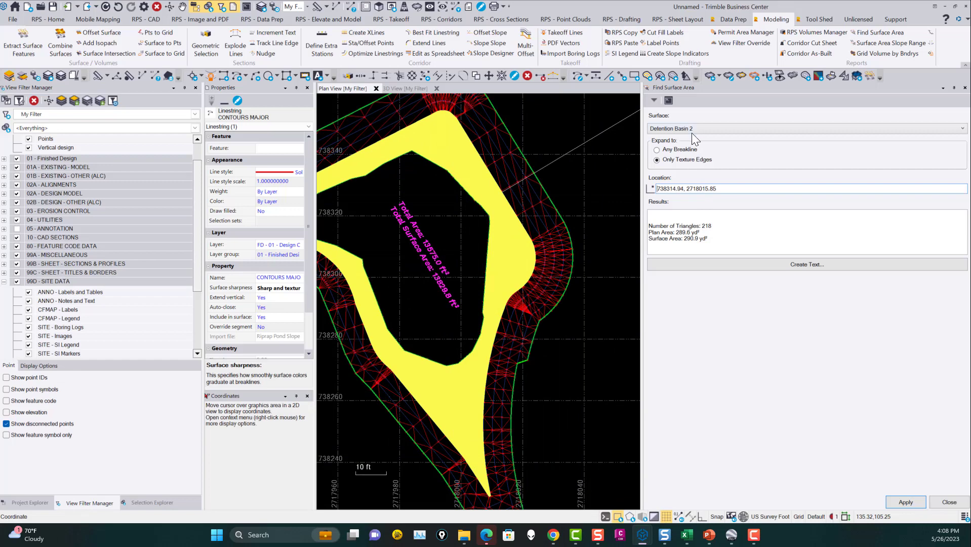
Step: Find the surface area of the outer band between the major contour and the basin's outer boundary, and close the command
scroll(530, 226, "up", 3)
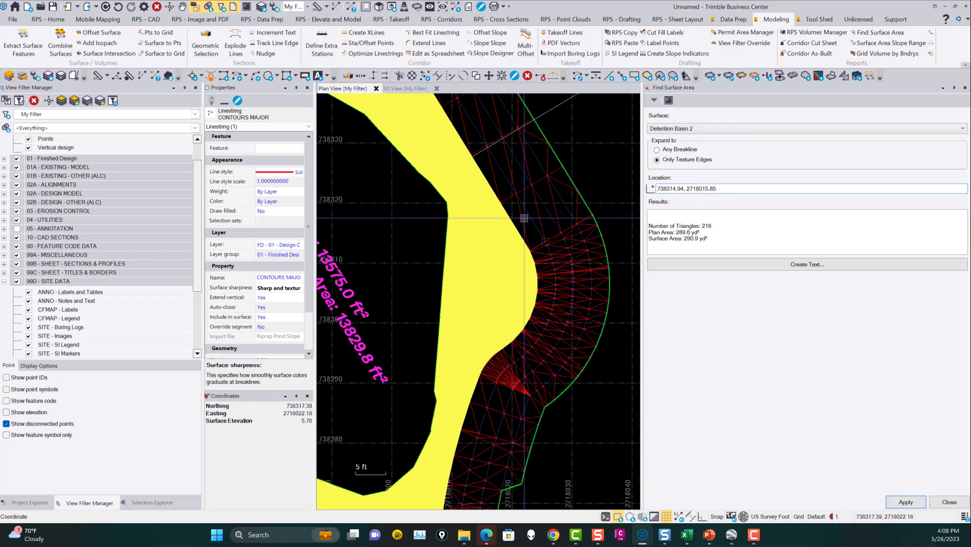
left_click(515, 218)
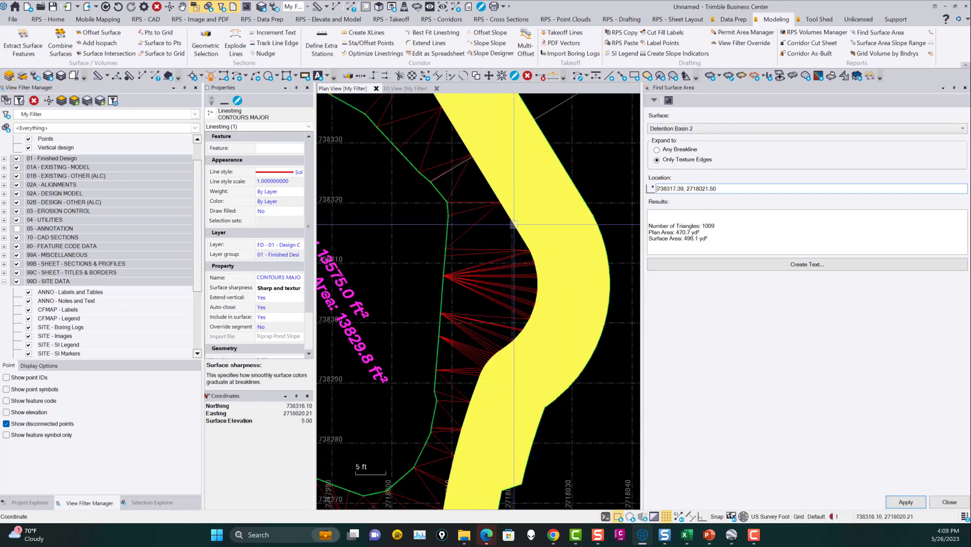
left_click(943, 498)
Step: Select the three CONTOURS MINOR linestrings outside the major contour and set their surface sharpness to Sharp and texture boundary
scroll(751, 142, "up", 5)
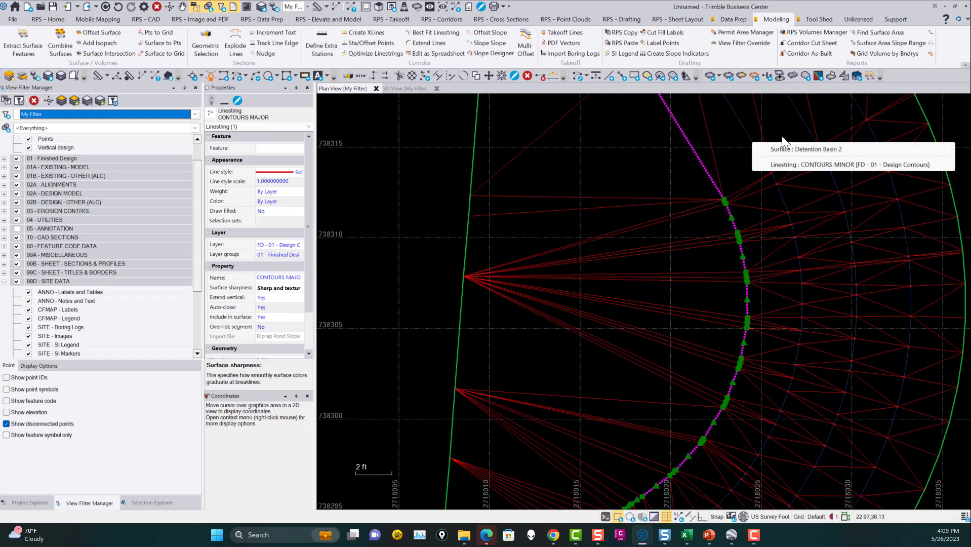
left_click(800, 165)
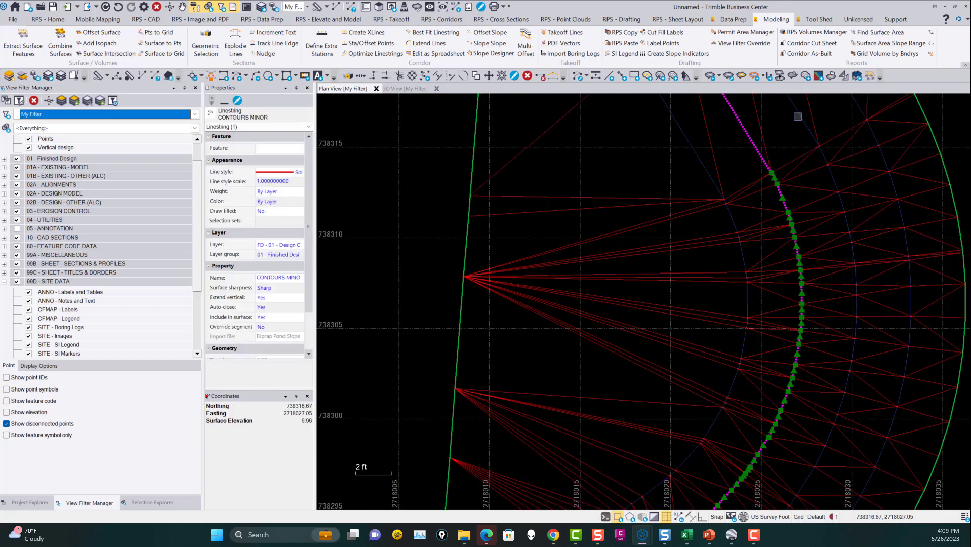
left_click(857, 130)
middle_click_drag(857, 131, 840, 215)
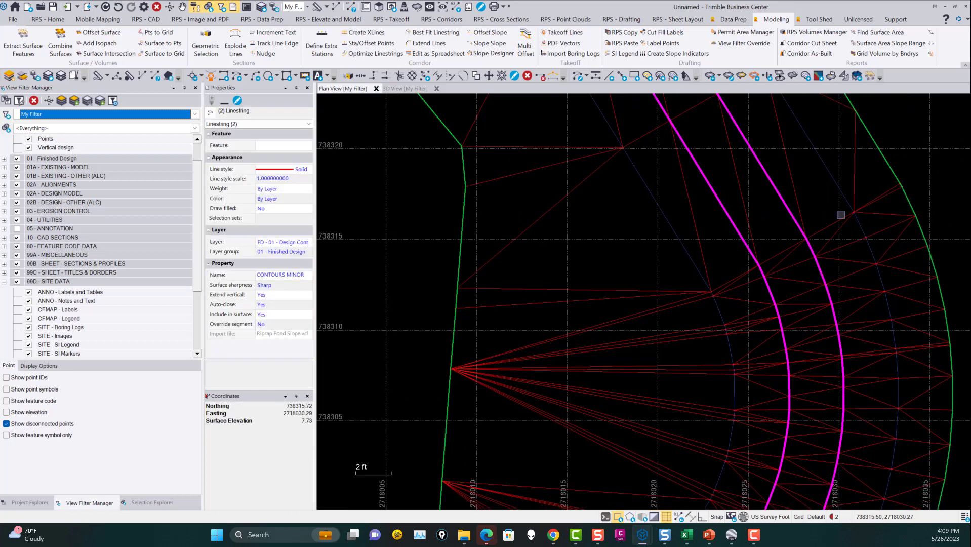
left_click(841, 186)
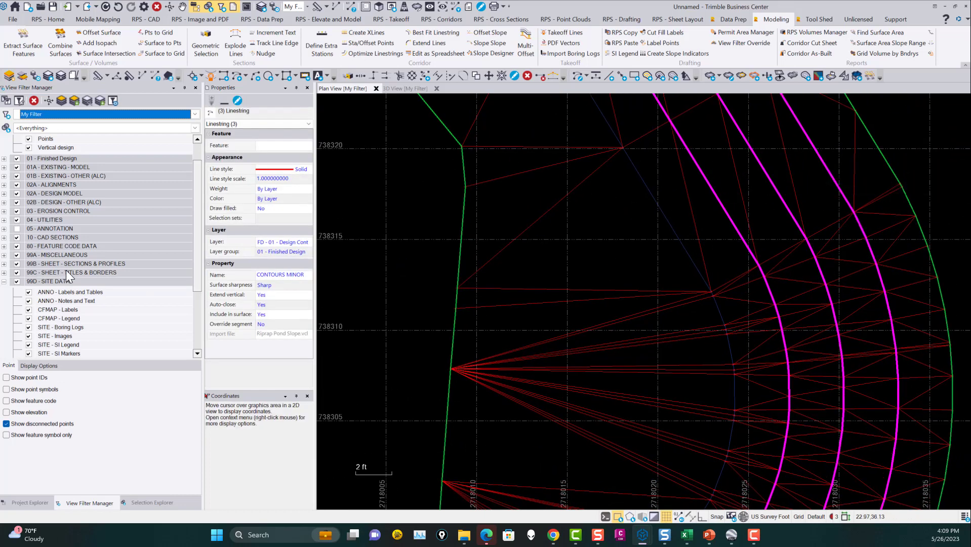
left_click(273, 285)
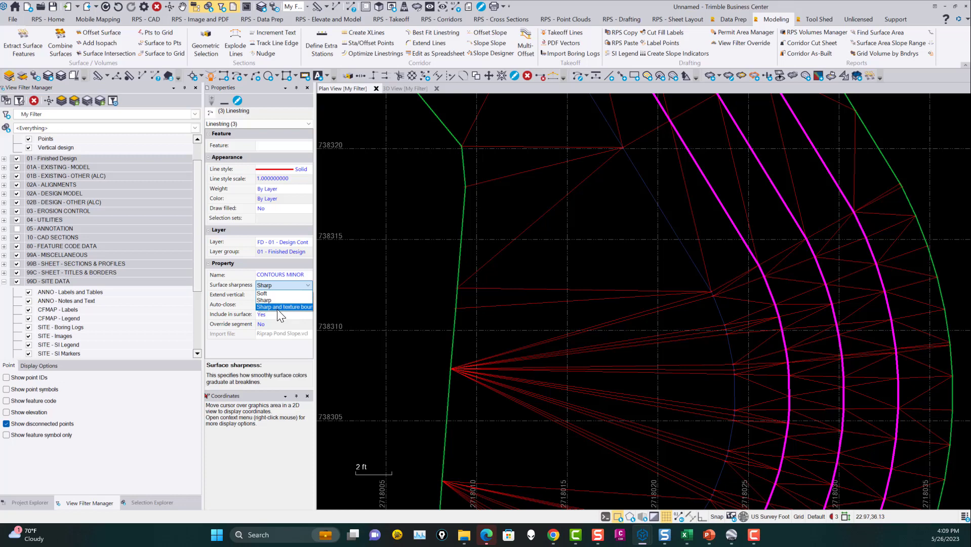
left_click(277, 306)
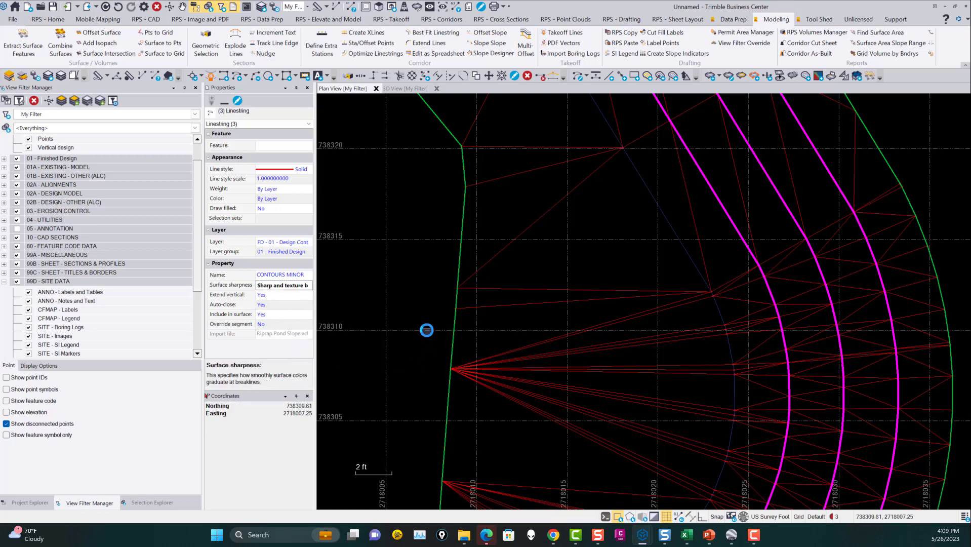
Step: Find the Detention Basin 2 surface areas of the middle and outermost bands between the minor contours, expanding to Only Texture Edges
left_click(426, 330)
scroll(648, 261, "down", 4)
middle_click_drag(651, 251, 648, 283)
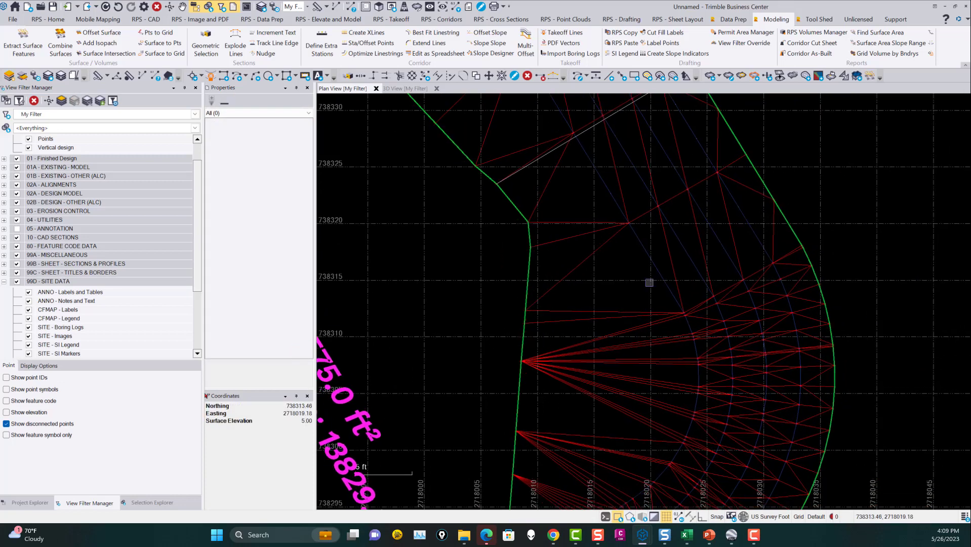
left_click(885, 32)
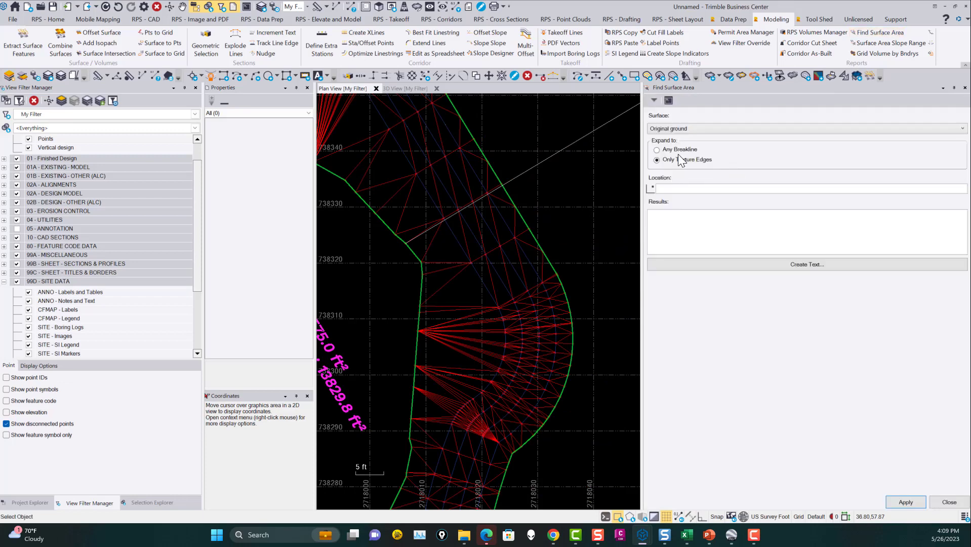
left_click(683, 187)
left_click(683, 131)
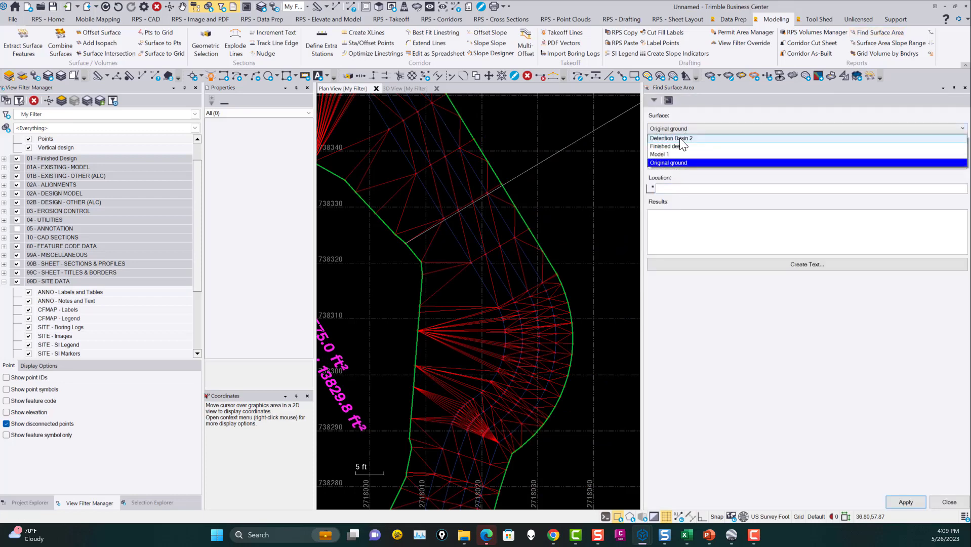
left_click(683, 162)
scroll(514, 260, "up", 3)
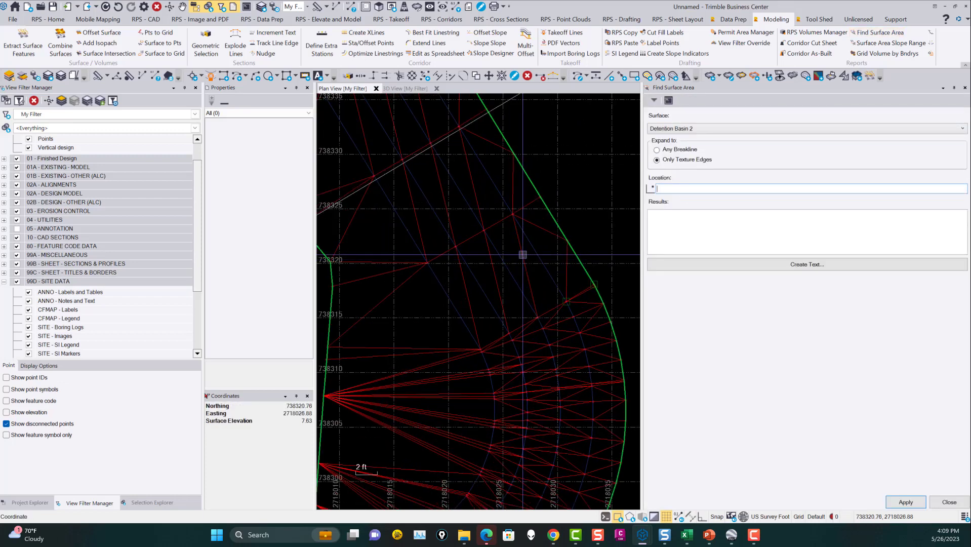
left_click(515, 251)
left_click(458, 284)
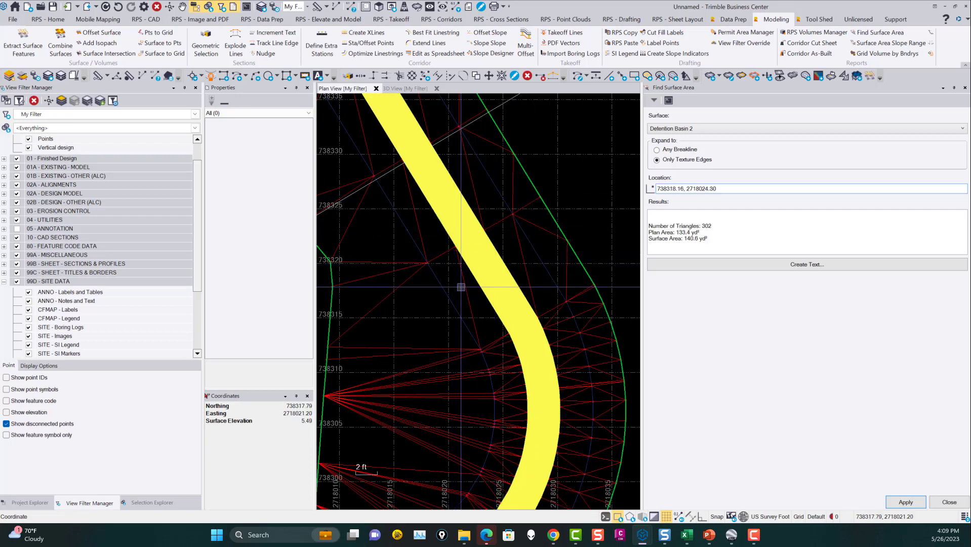
left_click(548, 237)
scroll(541, 290, "down", 5)
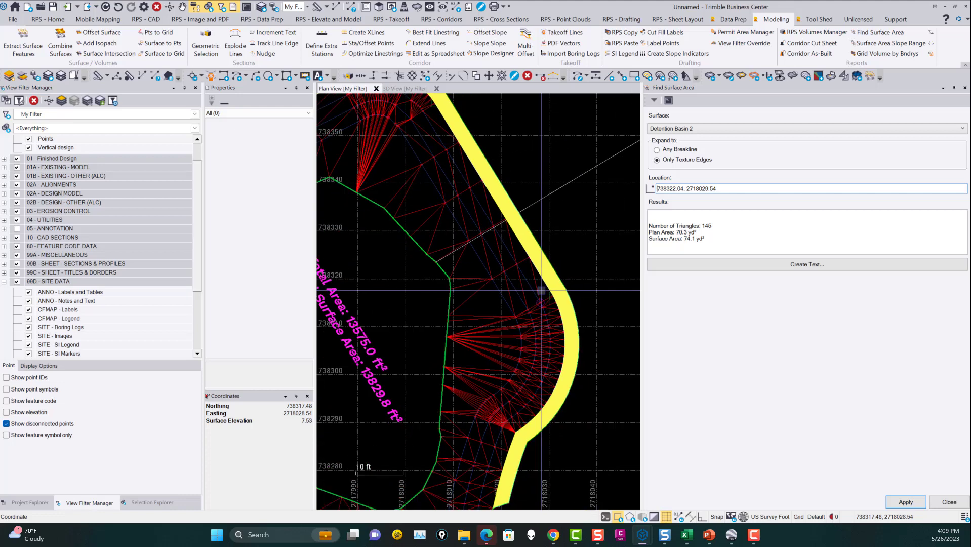
Step: Find the surface areas of the same contour bands and the innermost band again, expanding to Any Breakline
left_click(657, 149)
scroll(506, 265, "up", 3)
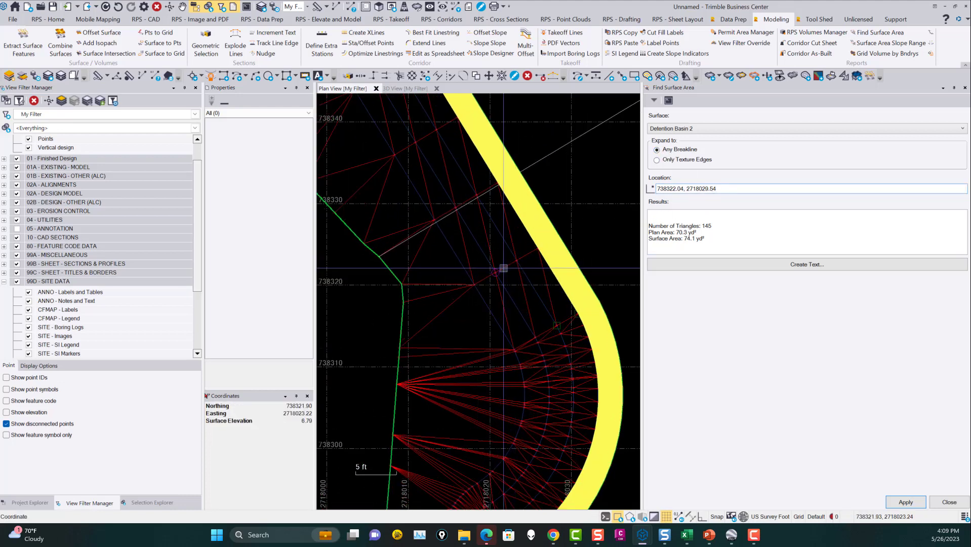
left_click(478, 264)
left_click(488, 235)
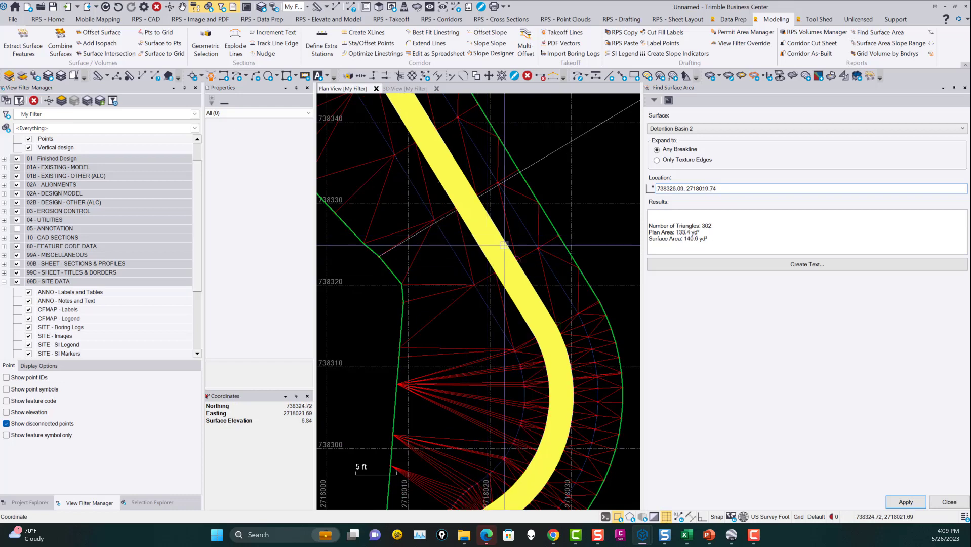
left_click(516, 229)
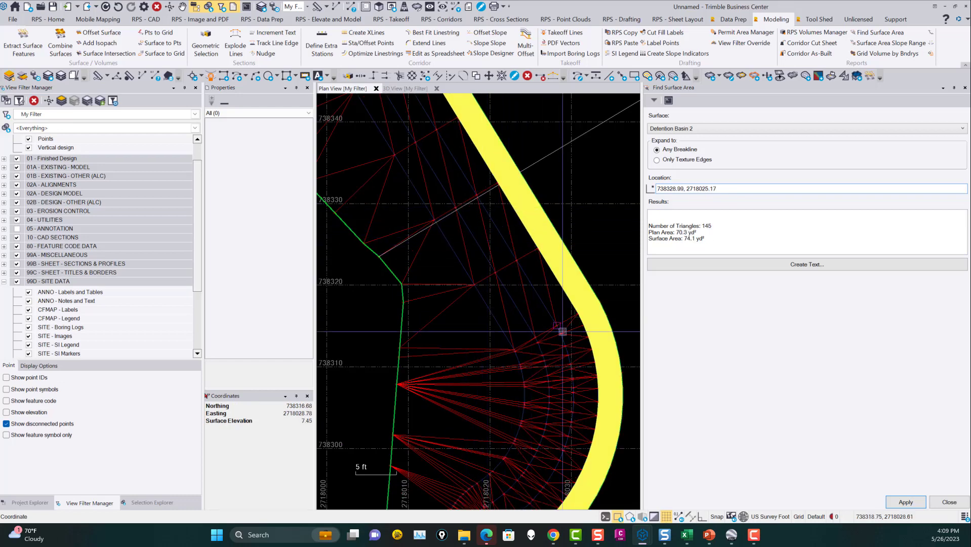
left_click(450, 312)
scroll(450, 271, "down", 5)
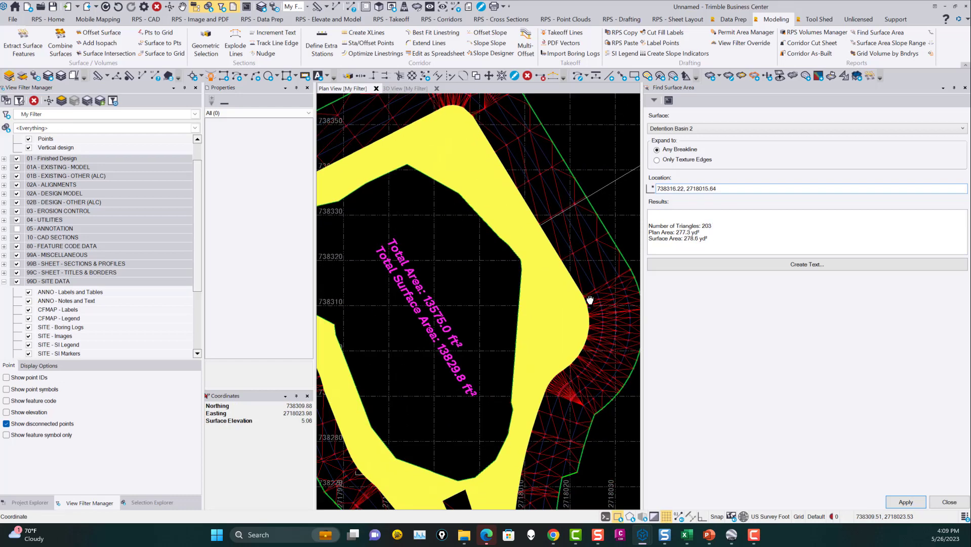
Step: Find the surface area of the small wedge south of the inner boundary, restore Only Texture Edges, and close the command
scroll(504, 431, "up", 3)
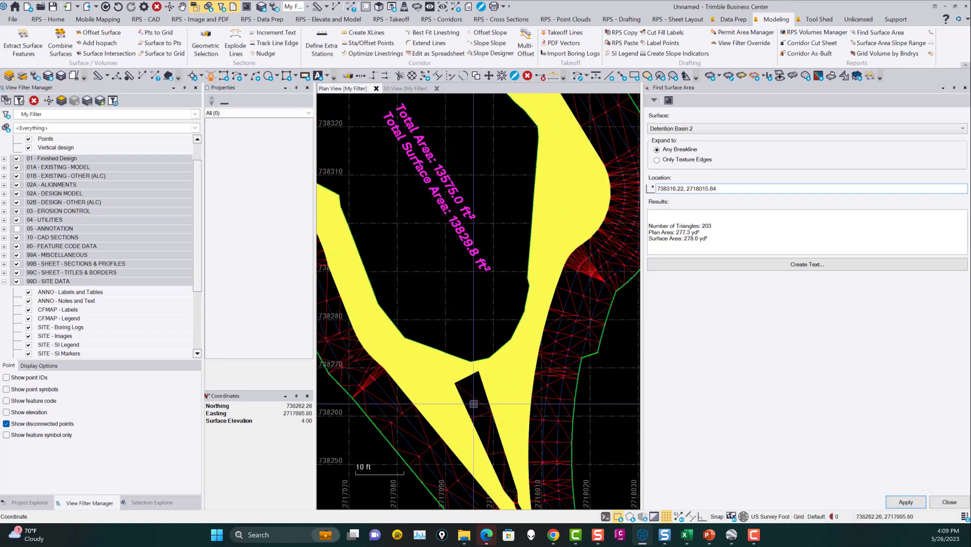
left_click(474, 410)
scroll(479, 389, "down", 3)
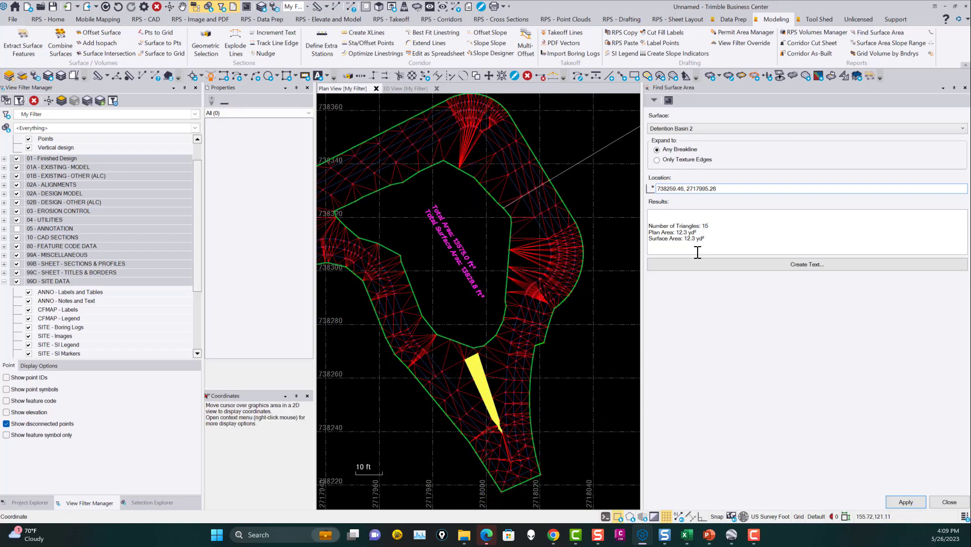
left_click(657, 160)
left_click(949, 502)
Step: Run the ReportOptions command and open the Surface Information Report for Detention Basin 2
scroll(812, 270, "down", 5)
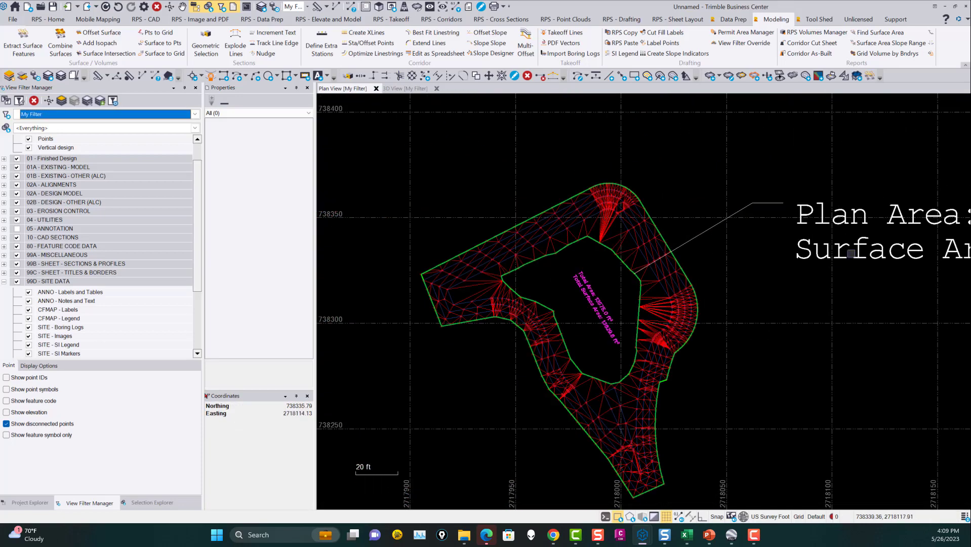
middle_click_drag(812, 271, 658, 262)
scroll(701, 290, "up", 2)
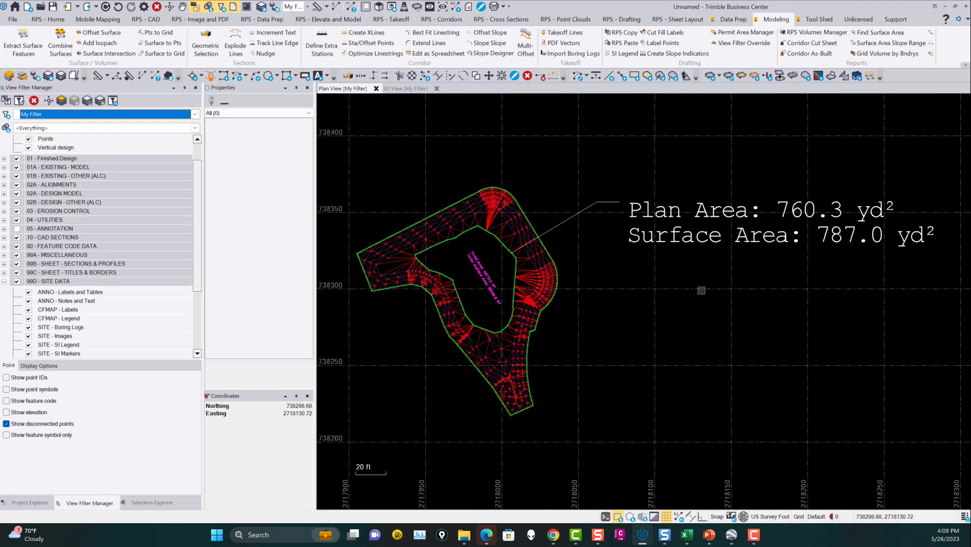
scroll(712, 284, "down", 2)
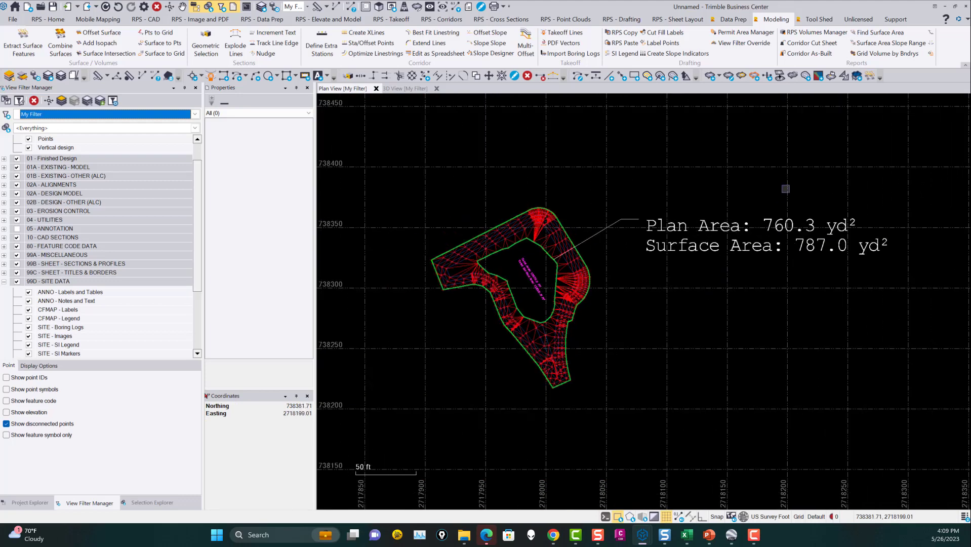
key("space")
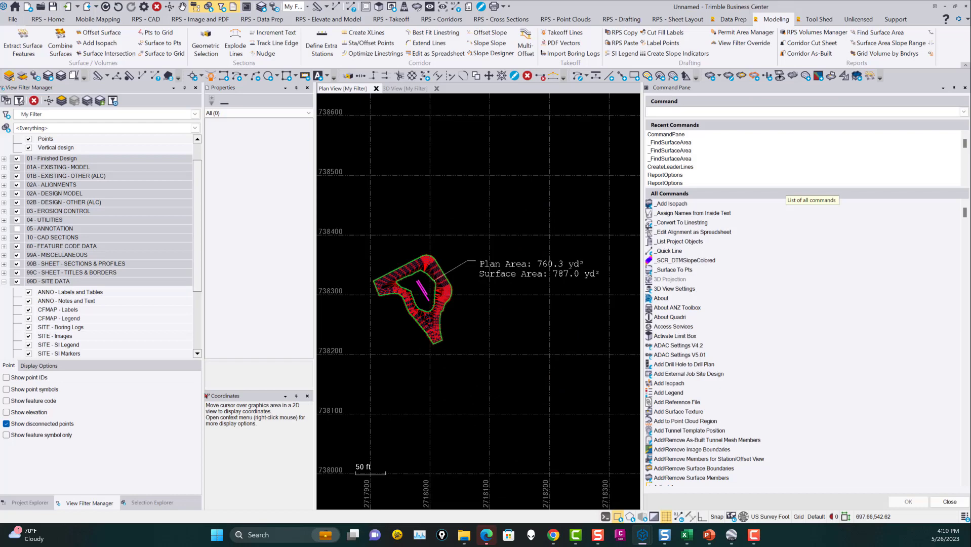
type("report")
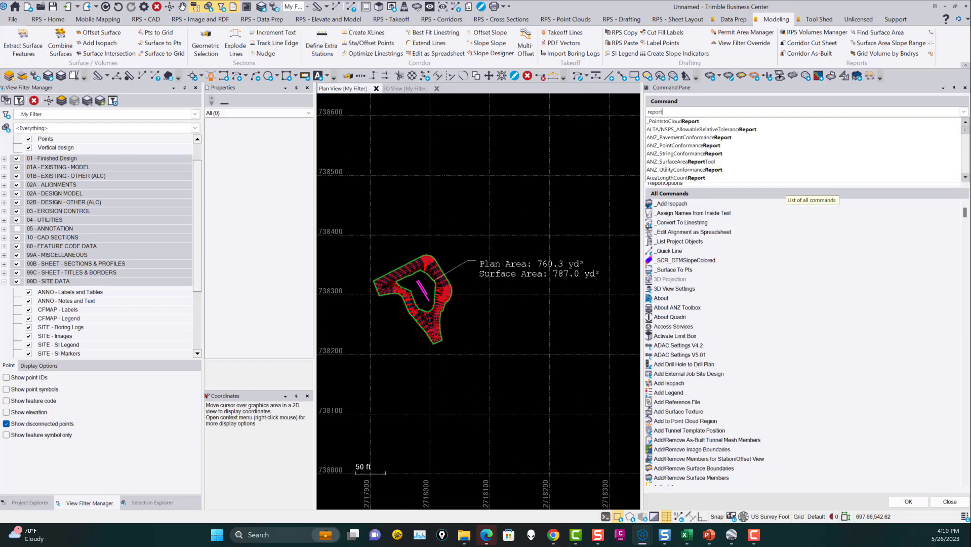
type("op")
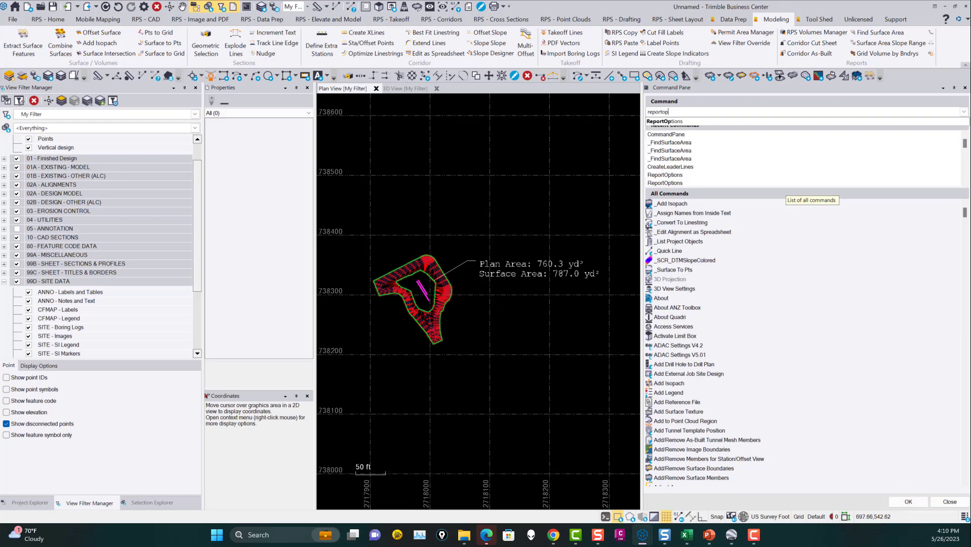
left_click(677, 121)
scroll(697, 190, "down", 15)
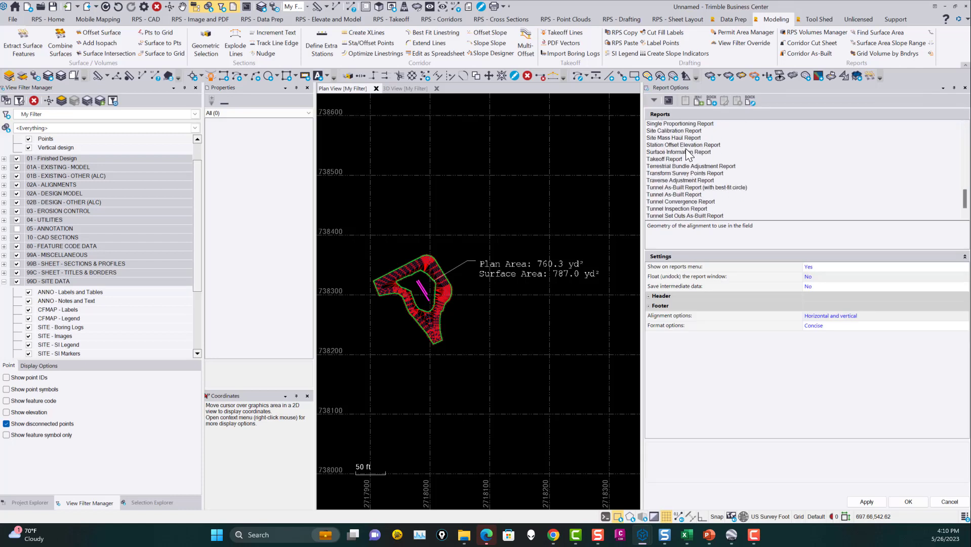
left_click(686, 152)
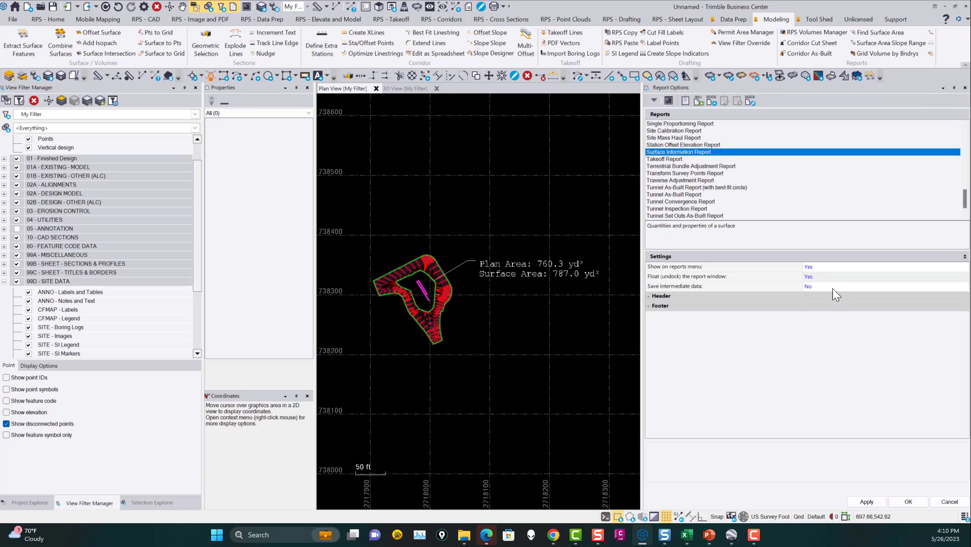
double_click(682, 153)
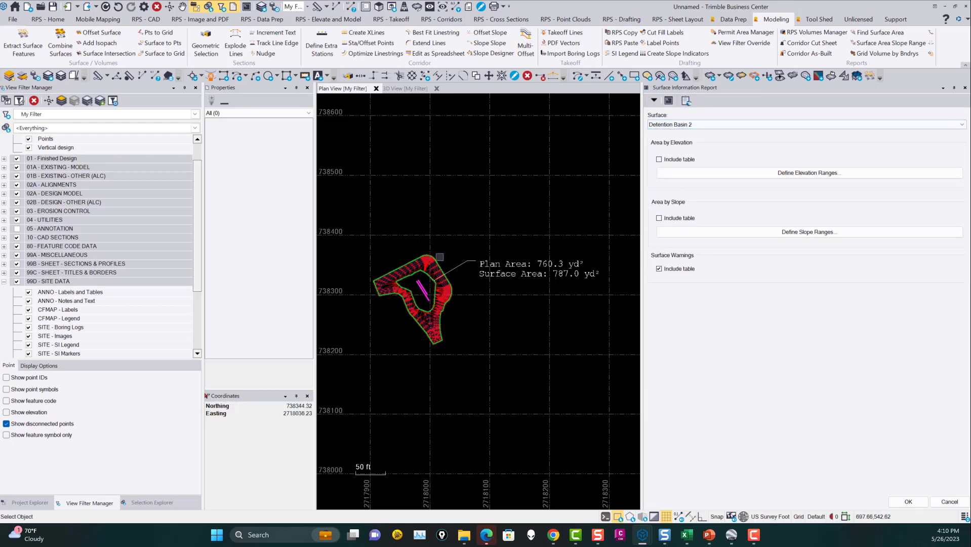
Step: Generate the Surface Information Report, examine its planimetric and actual surface areas, and close the report and its options
left_click(908, 502)
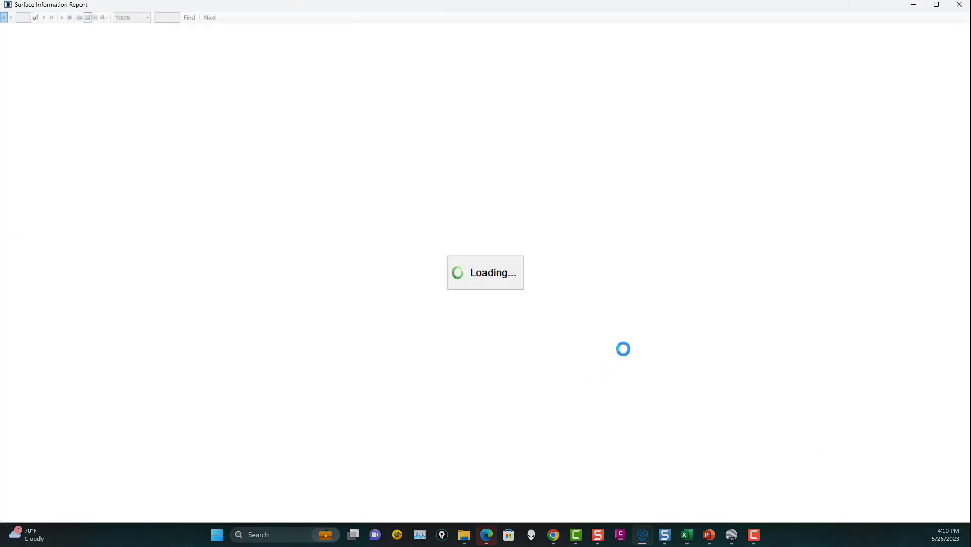
scroll(580, 336, "down", 3)
scroll(581, 334, "up", 1)
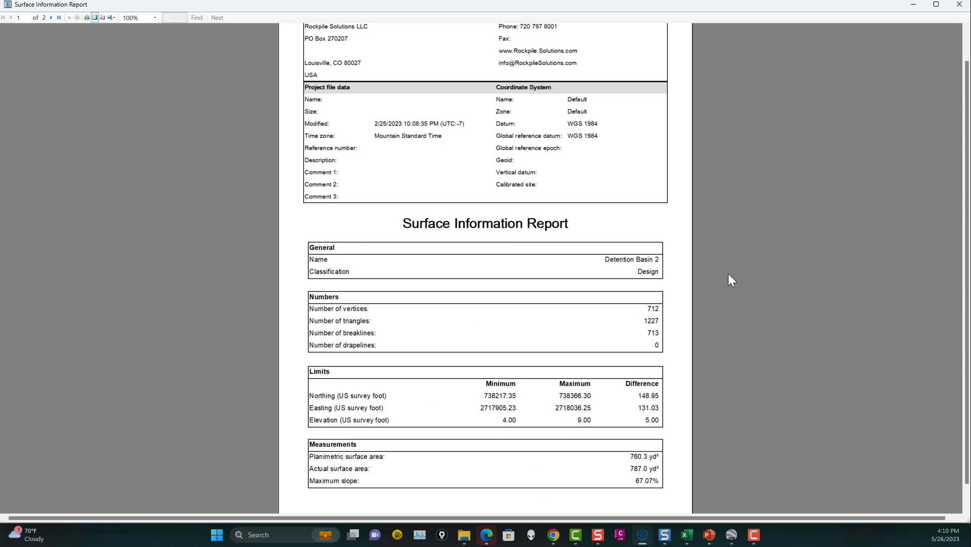
left_click(960, 6)
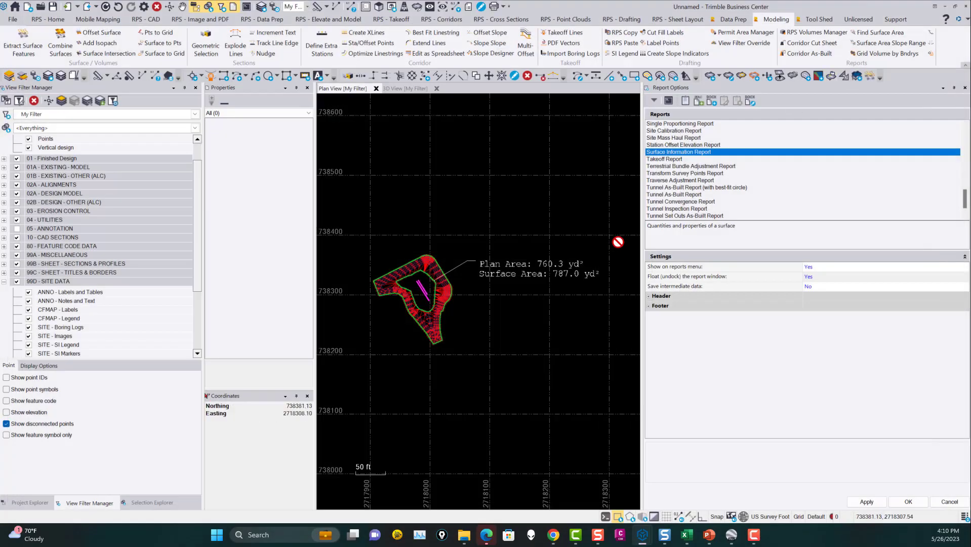
left_click(949, 502)
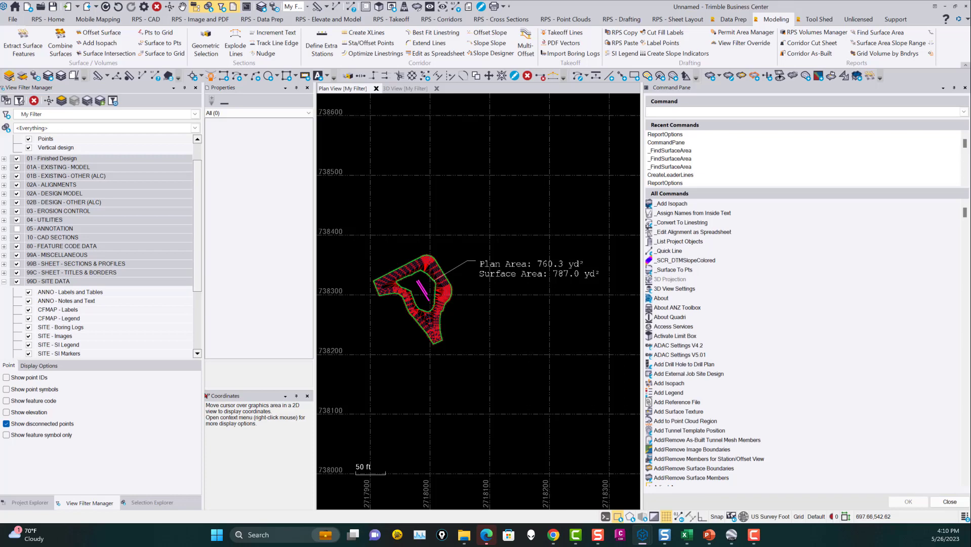